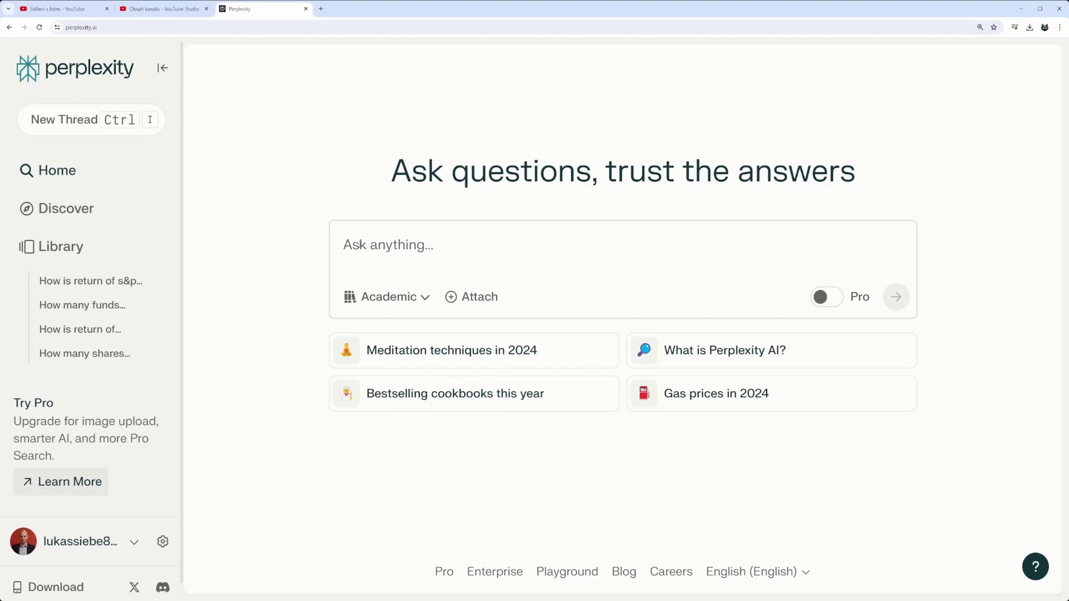
View the earlier thread on how many shares create the majority of share market growth, and return to the home page.
click(379, 244)
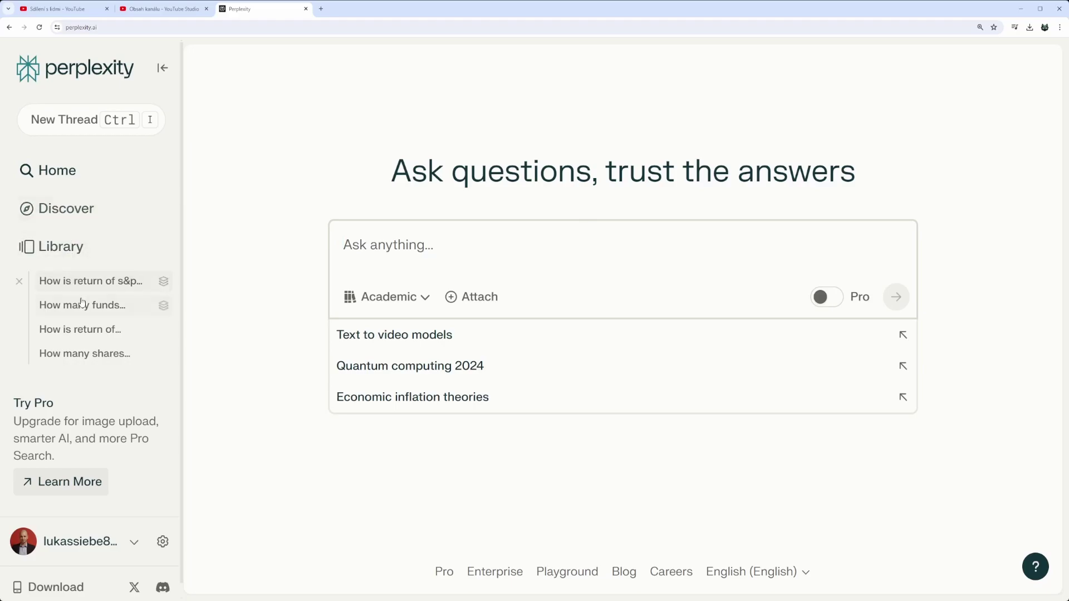
click(83, 354)
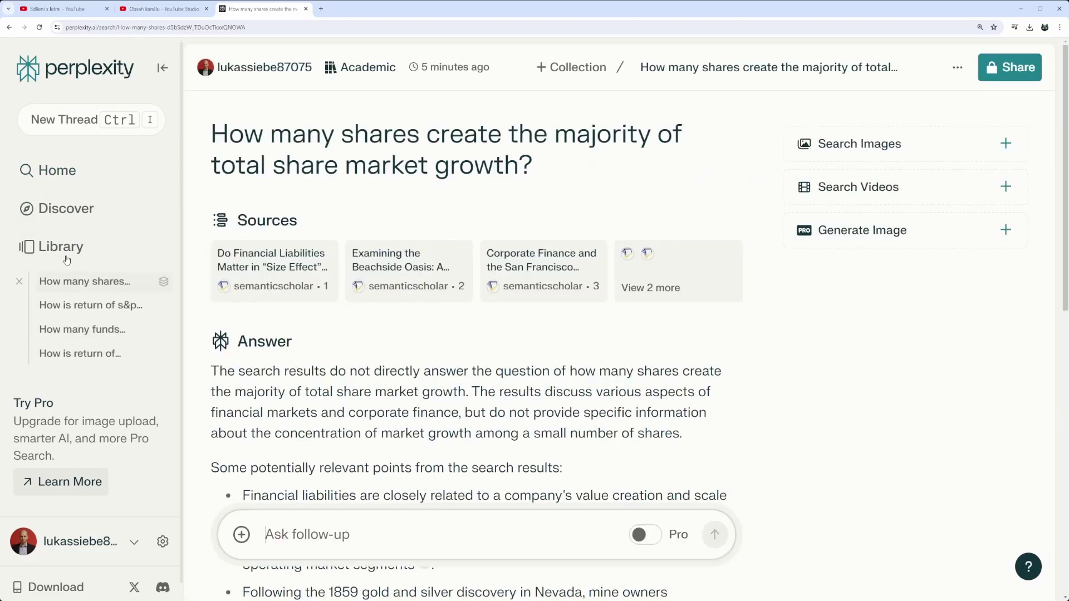
click(99, 171)
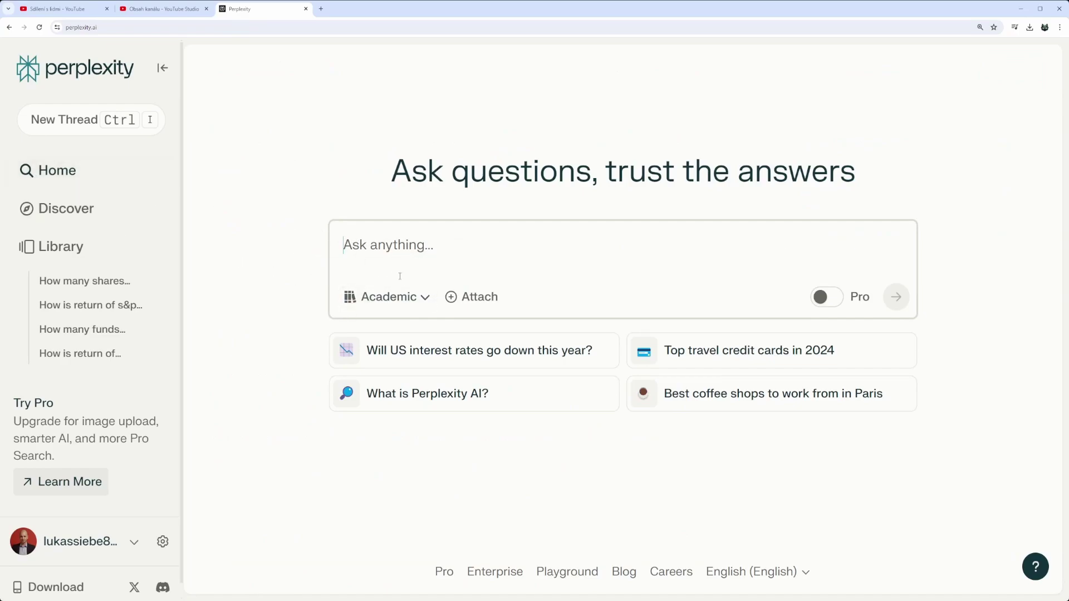
Set the search focus to YouTube and ask: "Is there any channel with name sharingwithpeople that discusses ai, investments and other interesting ideas?".
click(407, 298)
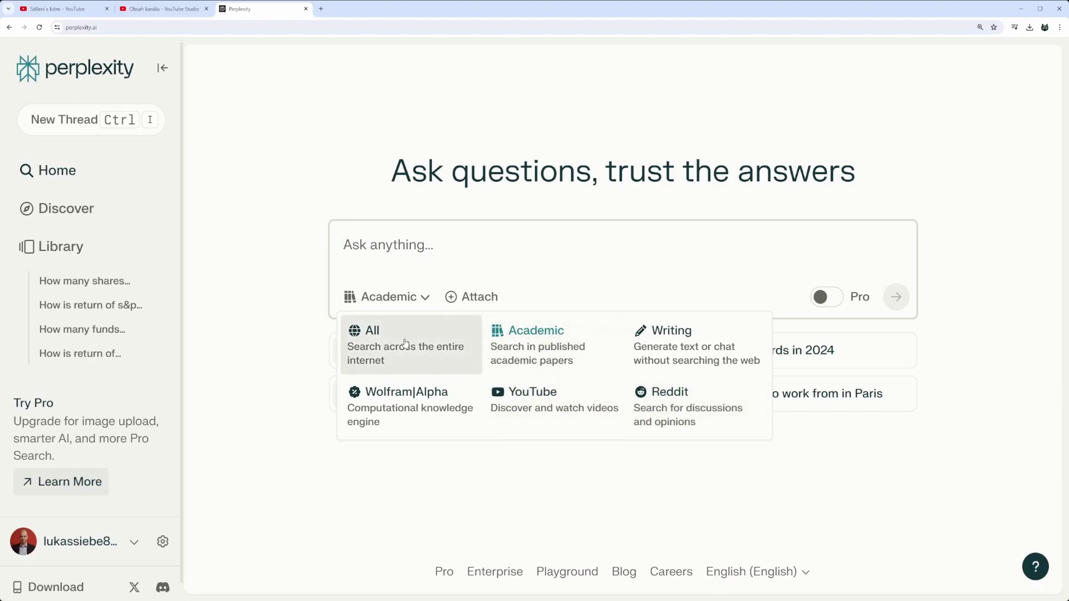
click(521, 396)
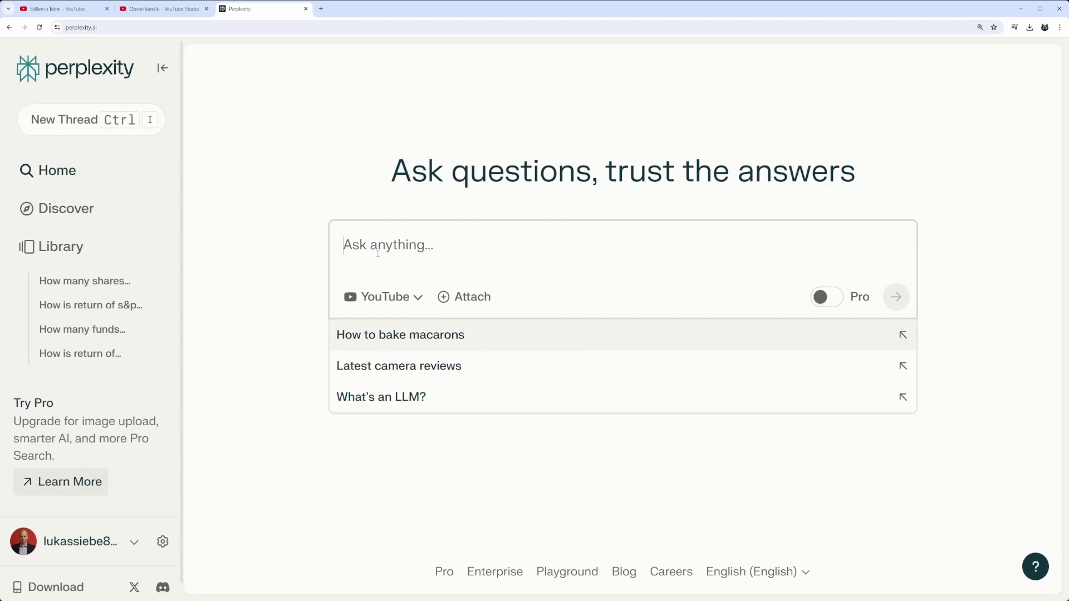
text(Is thee)
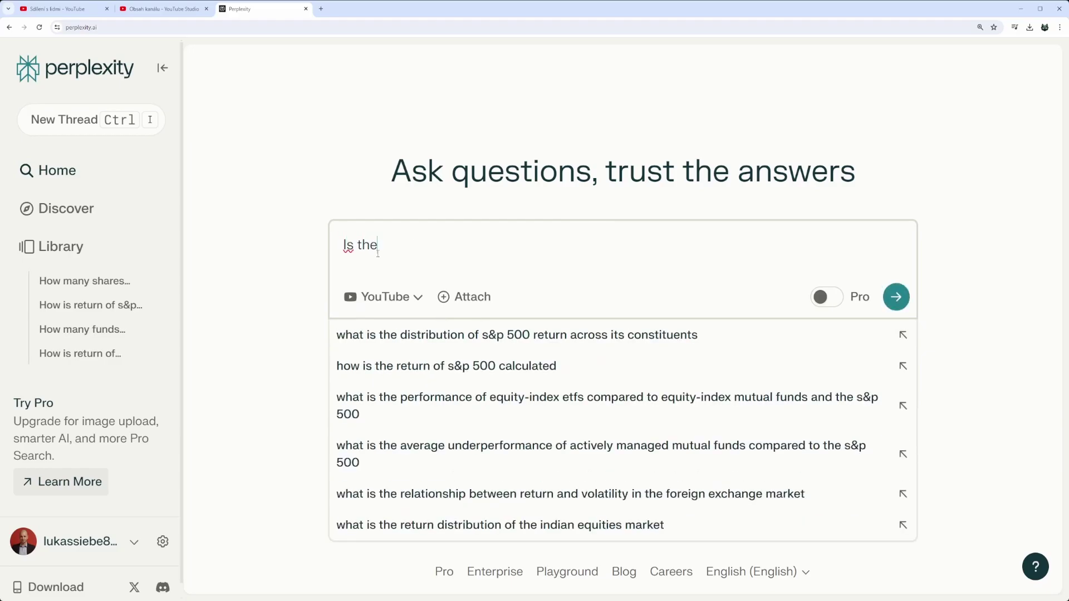
key(BackSpace)
key(BackSpace)
text(re any channel with na)
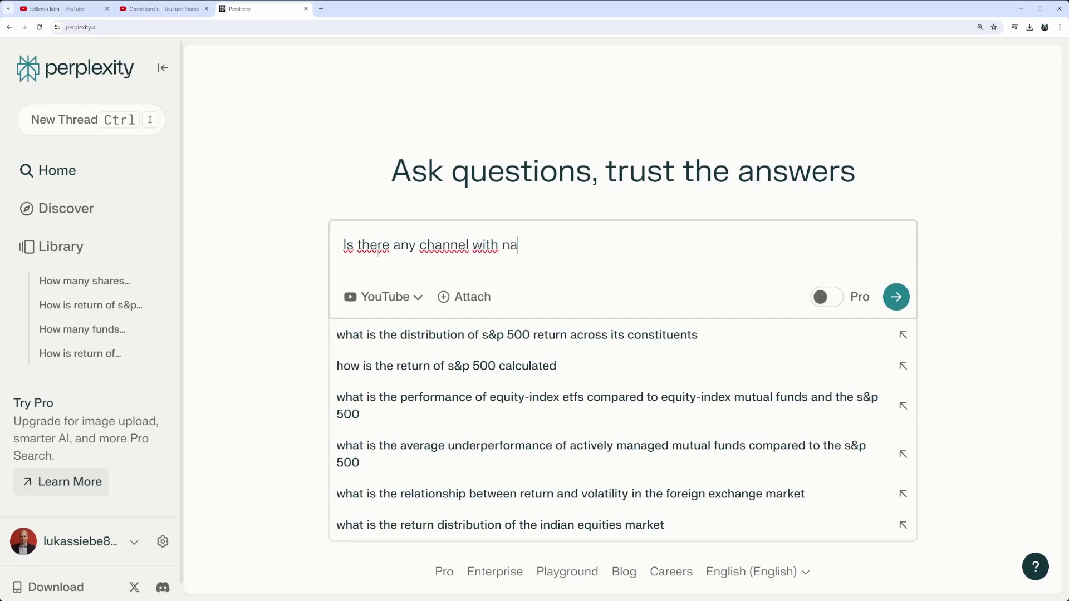
text(me sharing)
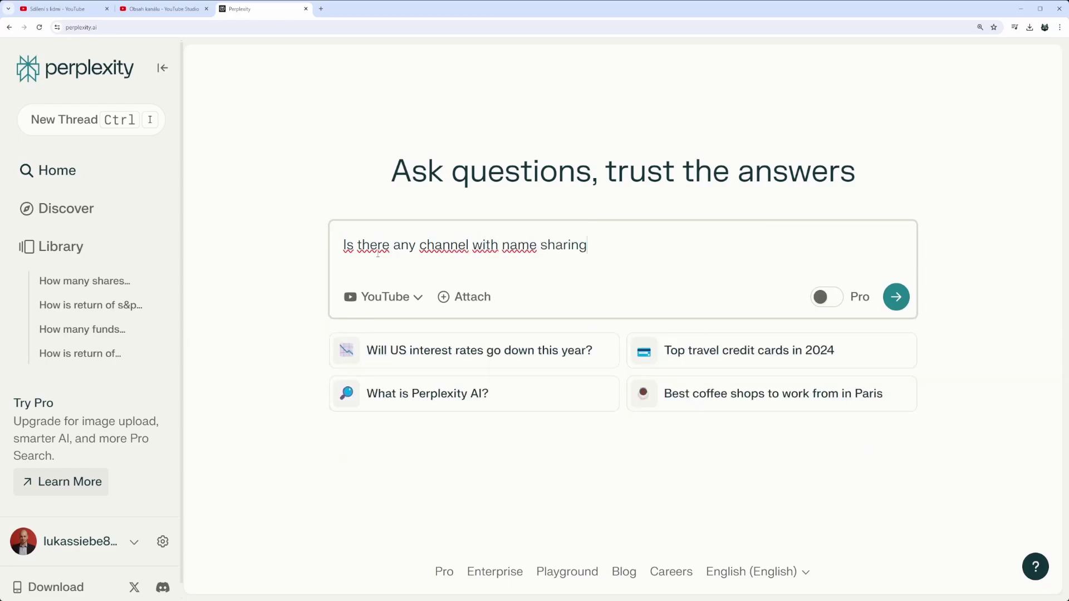
text(withpeoo)
key(BackSpace)
key(BackSpace)
text(ok)
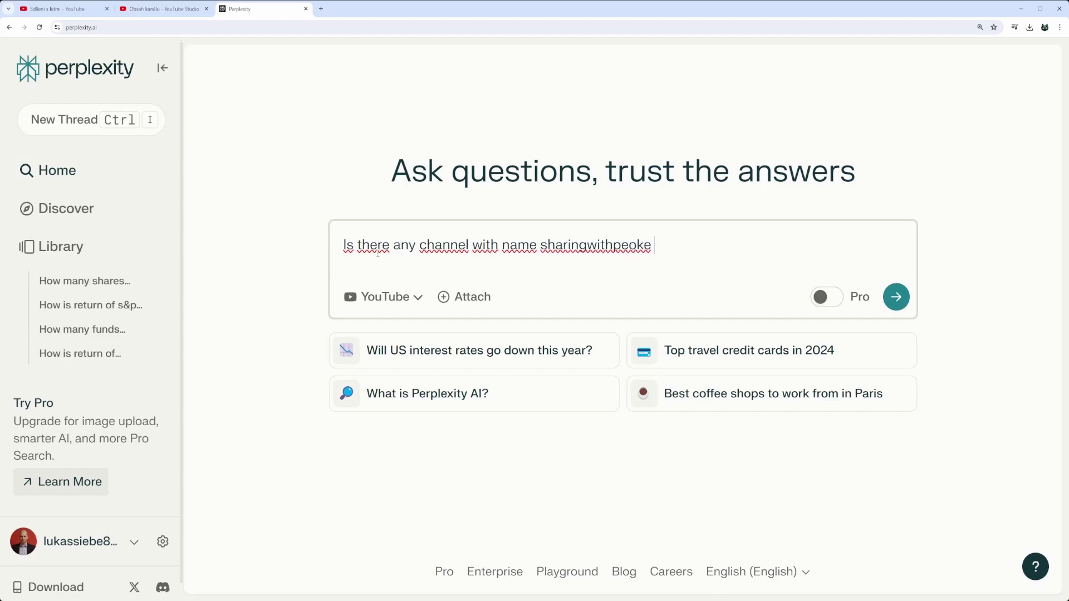
key(BackSpace)
text(ple that discusses )
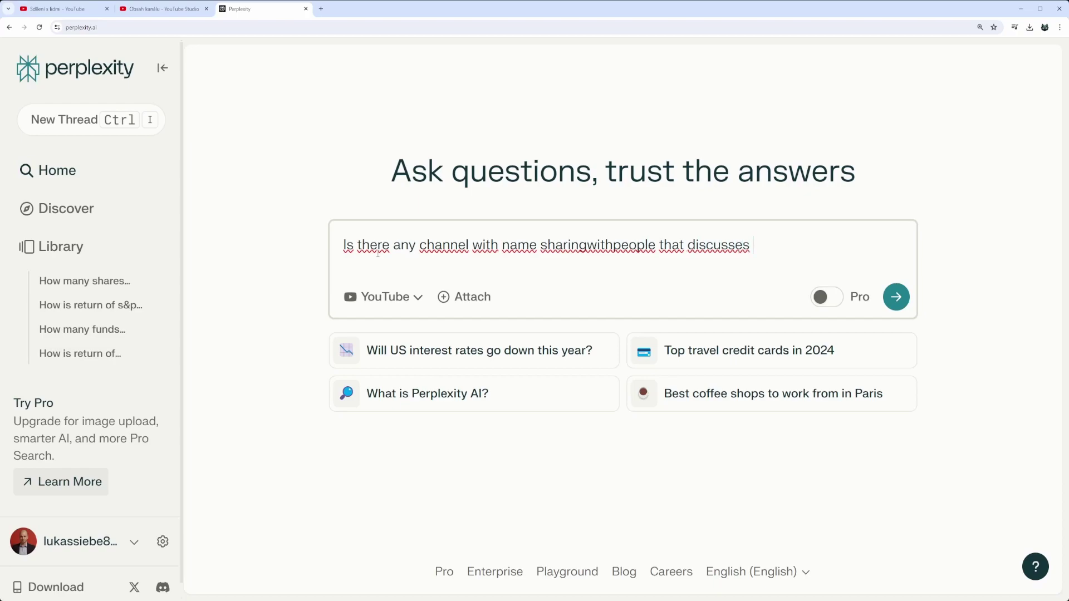
text(ai, investments)
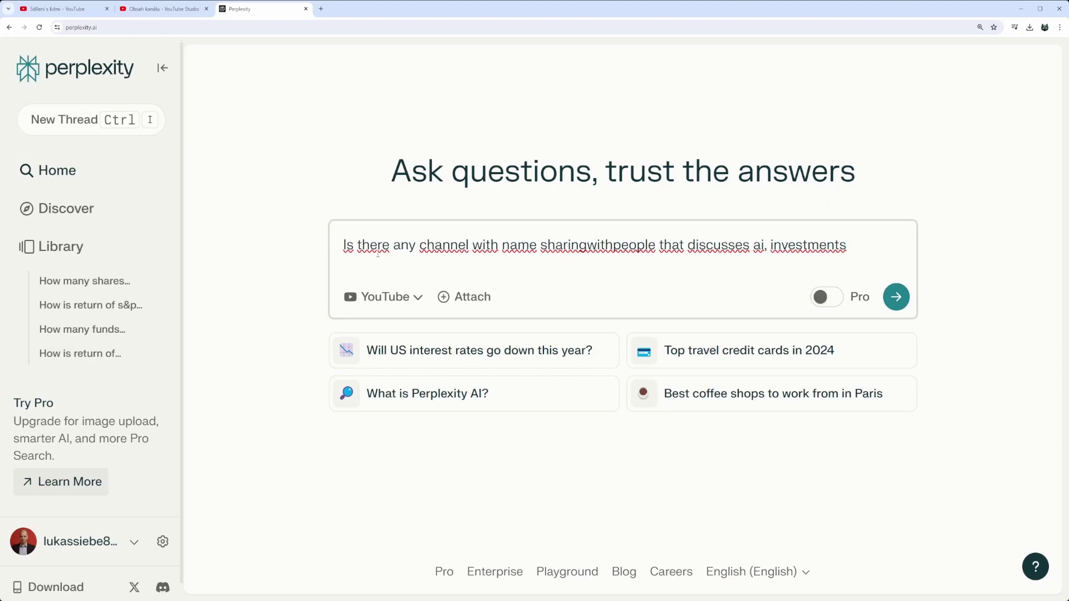
text( and other interting)
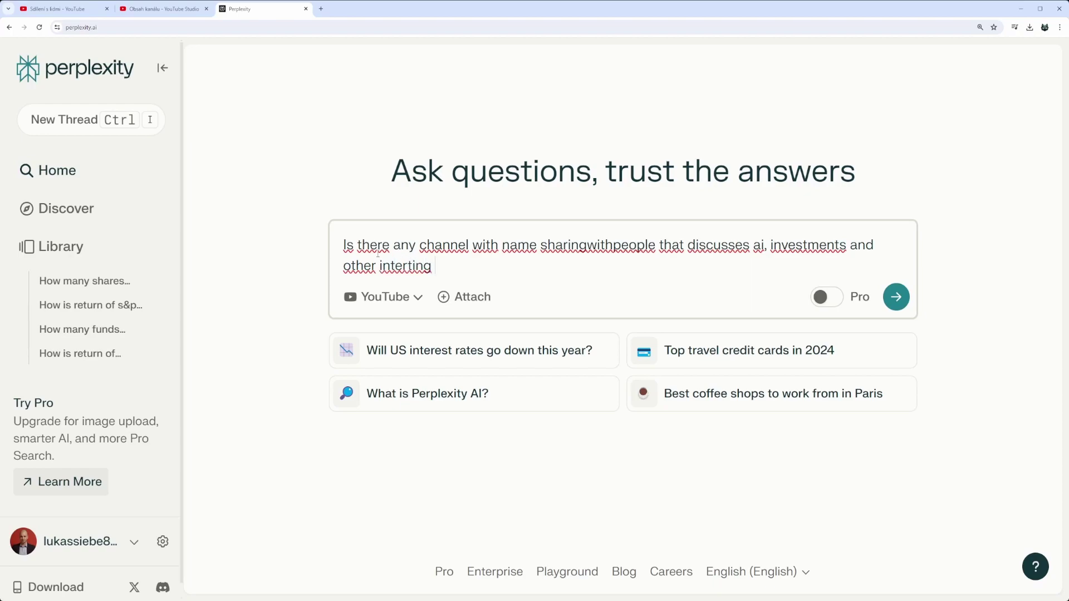
key(BackSpace)
key(BackSpace)
key(BackSpace)
key(BackSpace)
key(BackSpace)
key(BackSpace)
text(resting ideas?)
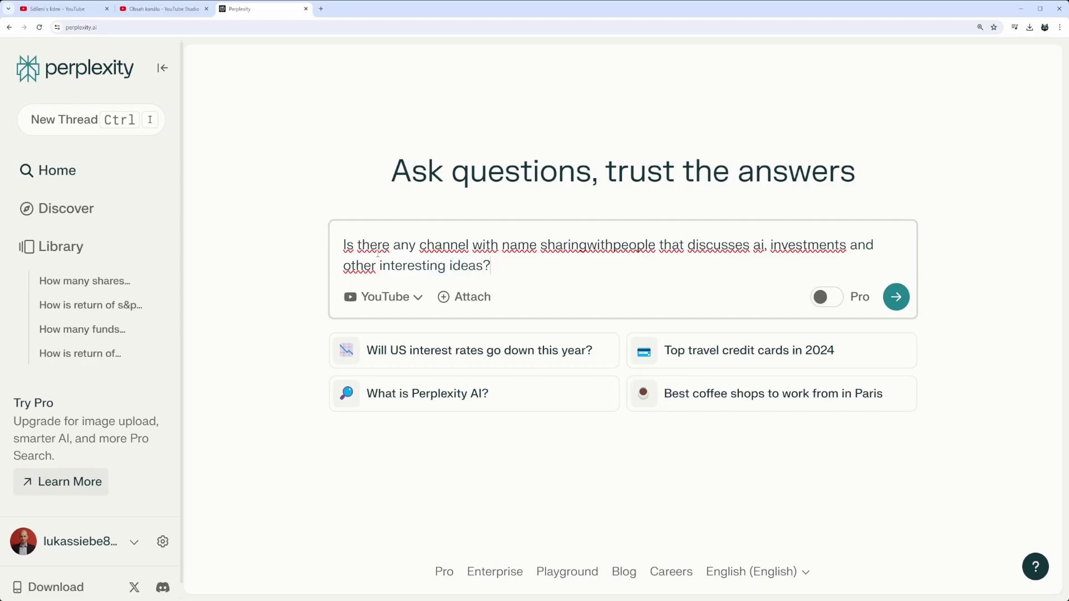
key(Return)
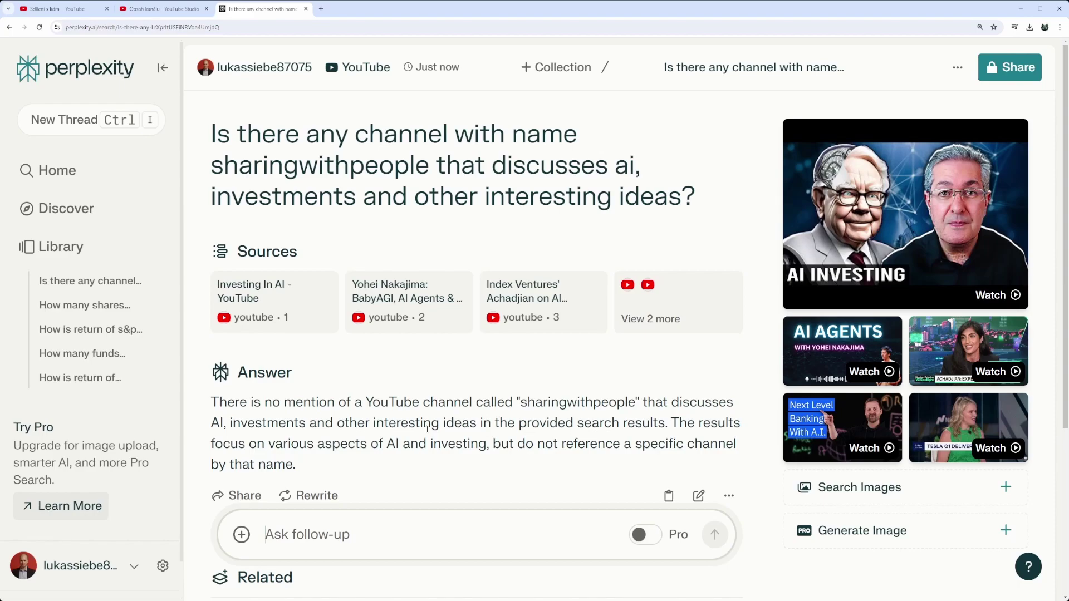
Examine the channel answer and its related questions, and read through the thread on how many shares create the majority of market growth.
scroll(351, 439, down, 5)
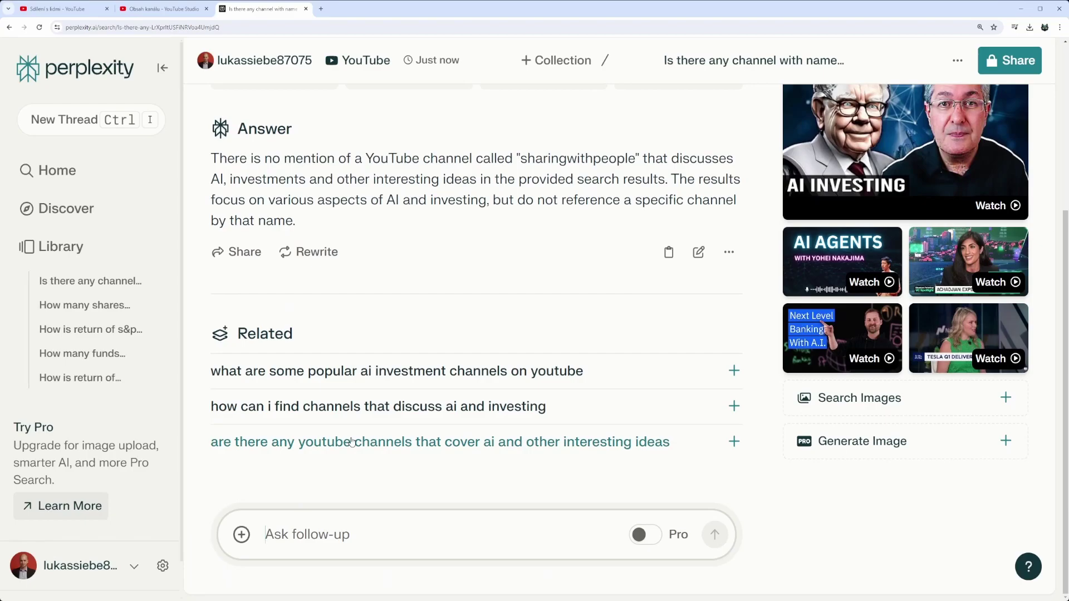
scroll(351, 441, up, 4)
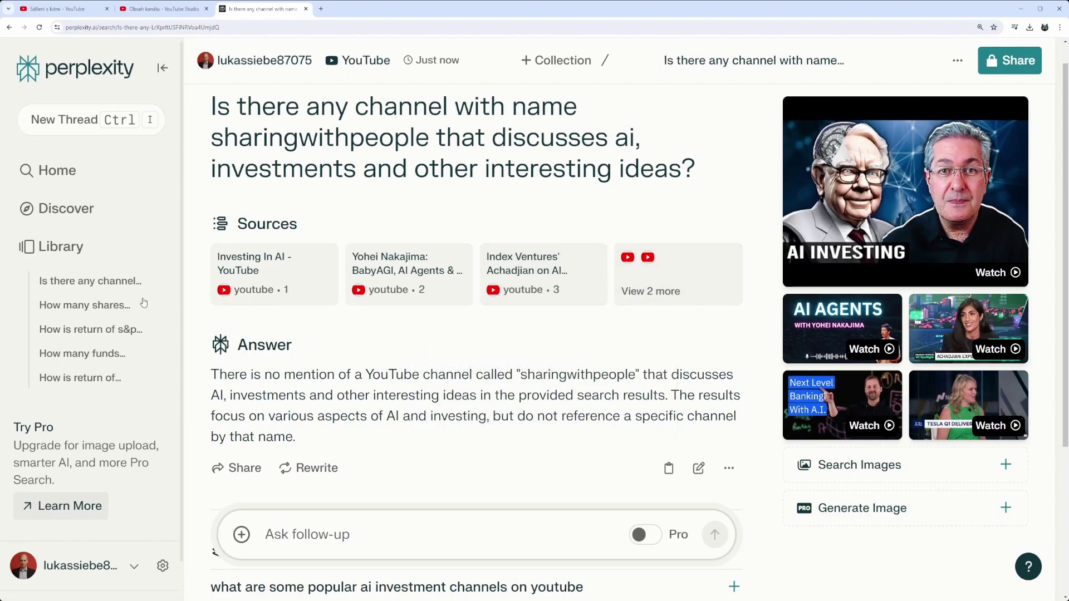
click(86, 307)
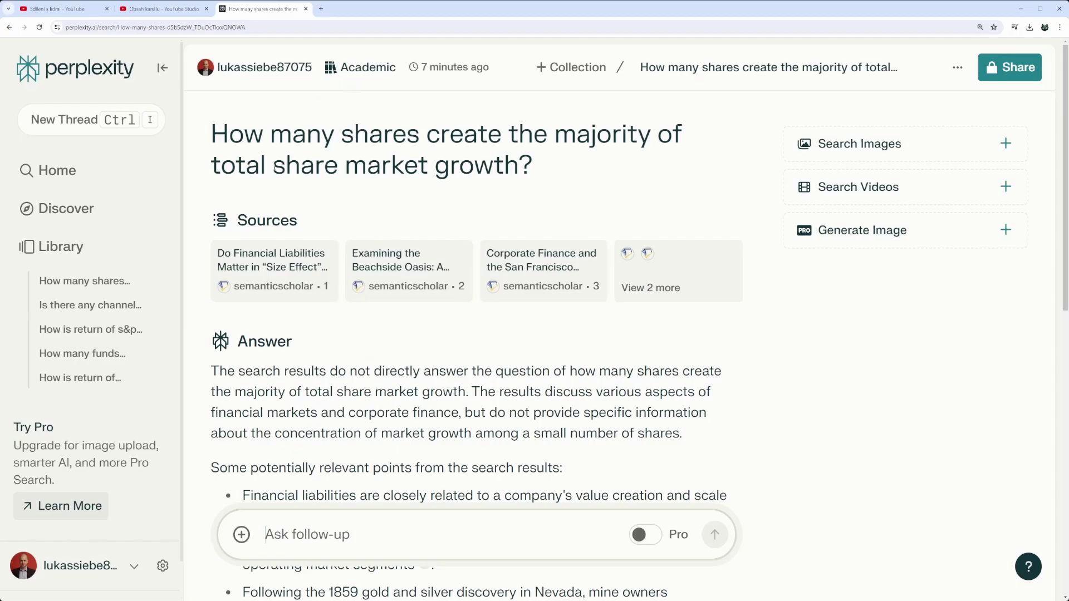
scroll(342, 351, down, 5)
scroll(340, 346, down, 3)
scroll(338, 343, up, 6)
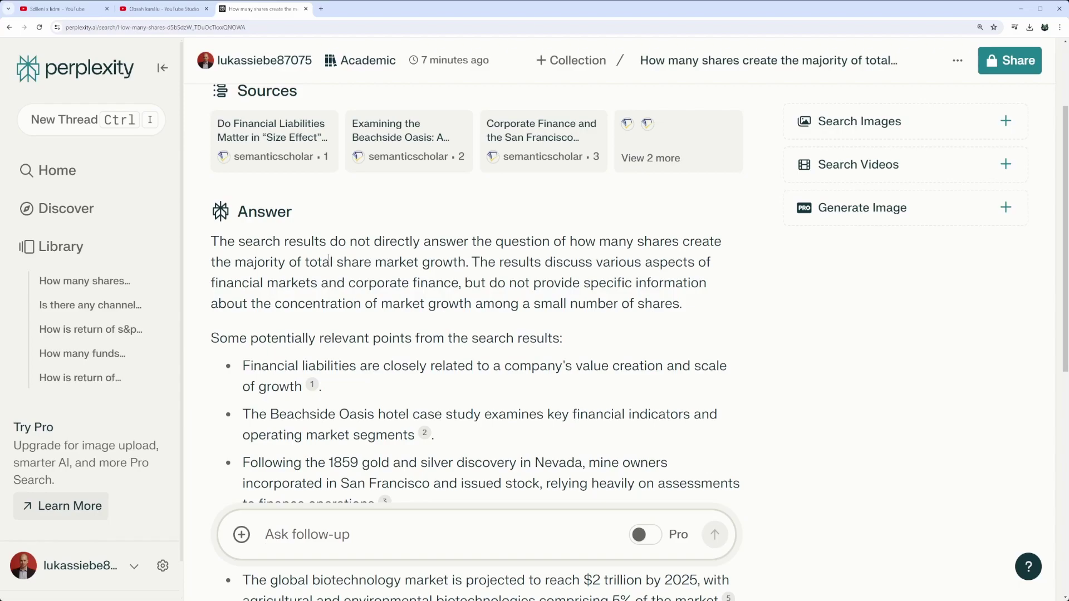
Read the thread on how the S&P 500 return is distributed across its constituents, from the question to the summary and related questions.
click(77, 329)
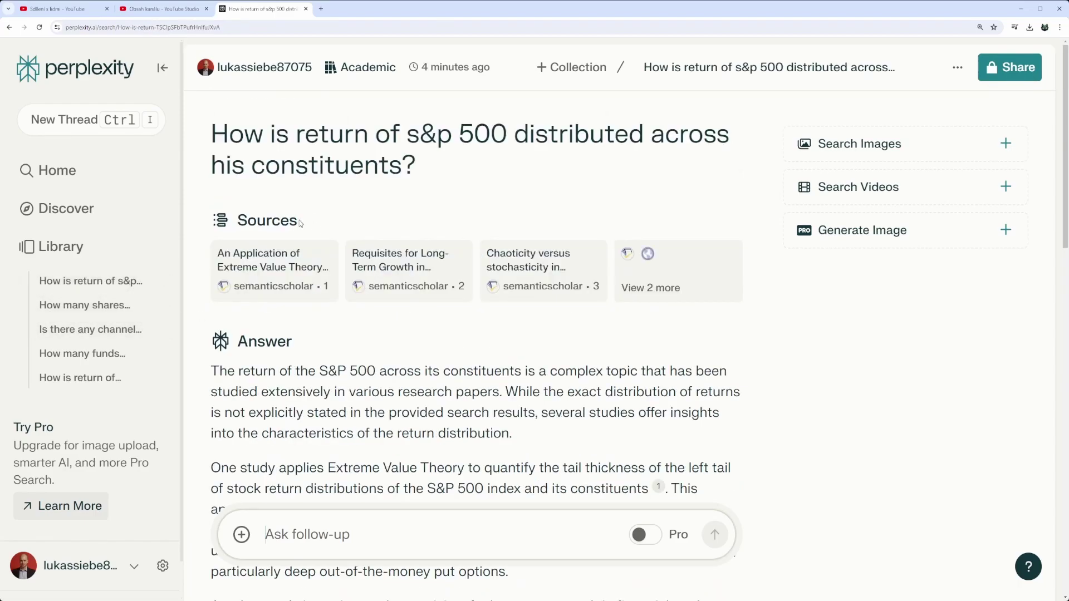
drag(212, 140, 438, 167)
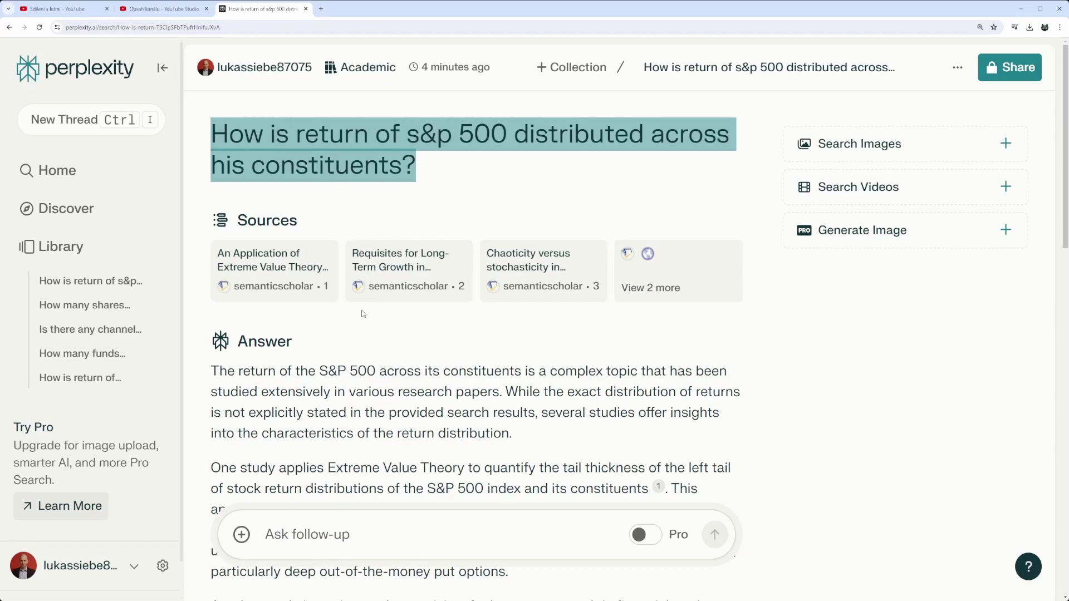
scroll(284, 318, down, 1)
scroll(284, 318, down, 1)
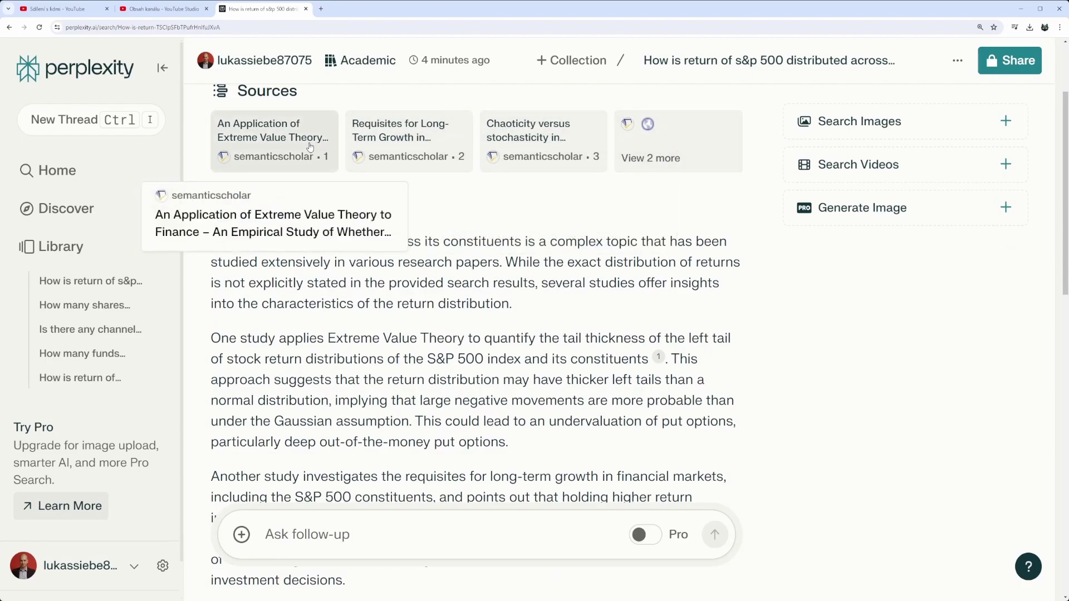
scroll(291, 250, down, 1)
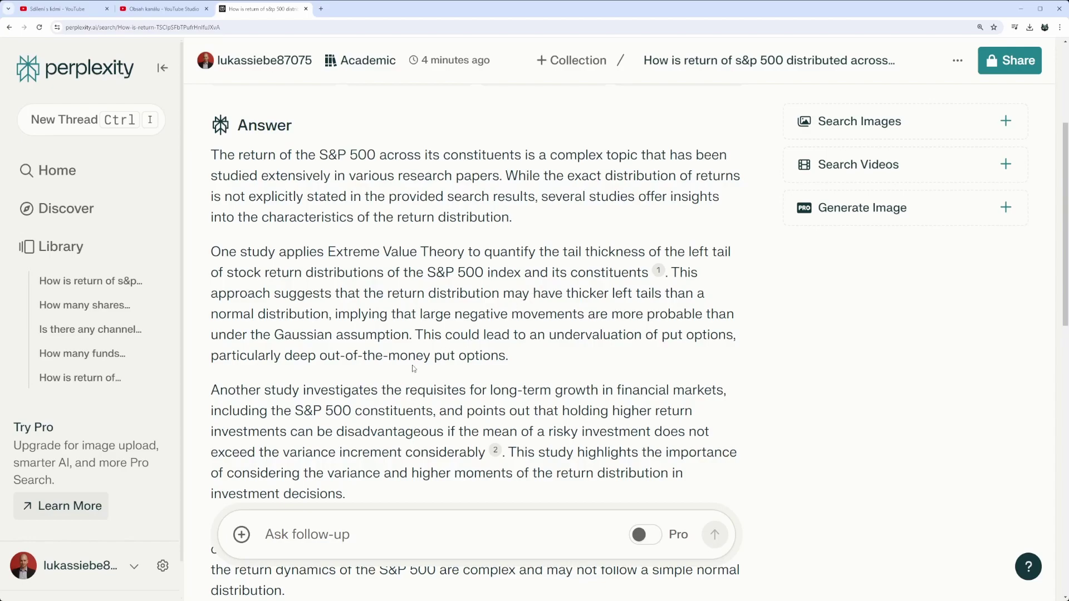
scroll(412, 367, down, 2)
scroll(412, 365, down, 1)
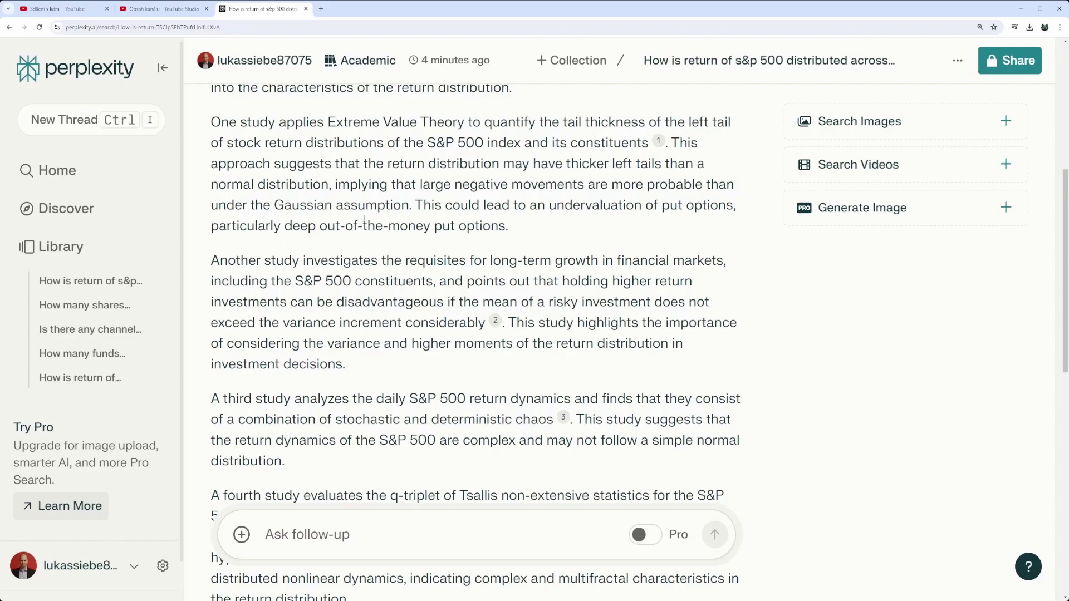
scroll(364, 287, down, 4)
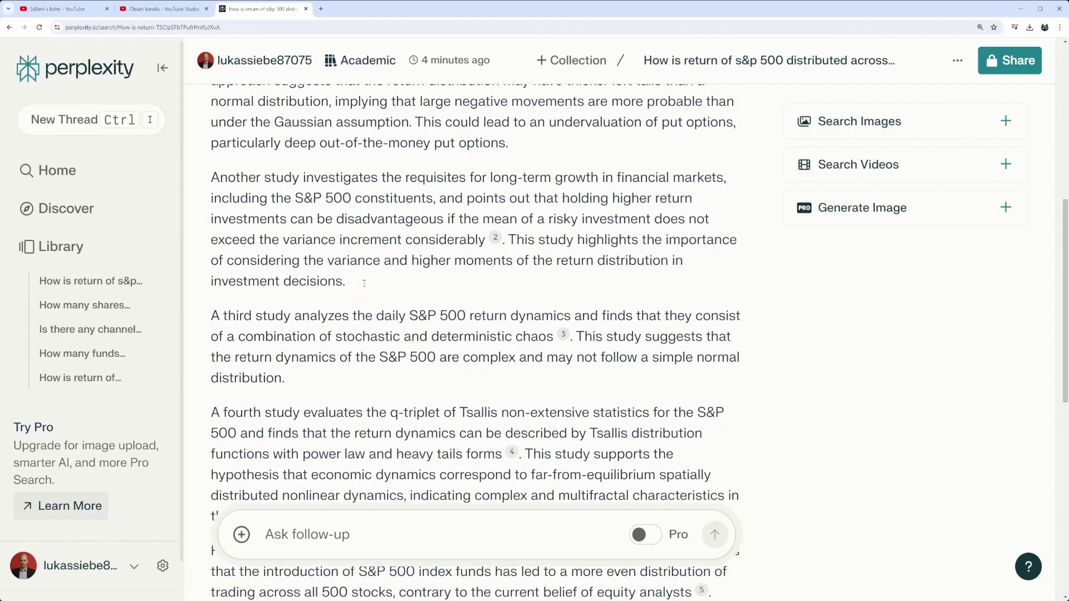
scroll(364, 287, down, 5)
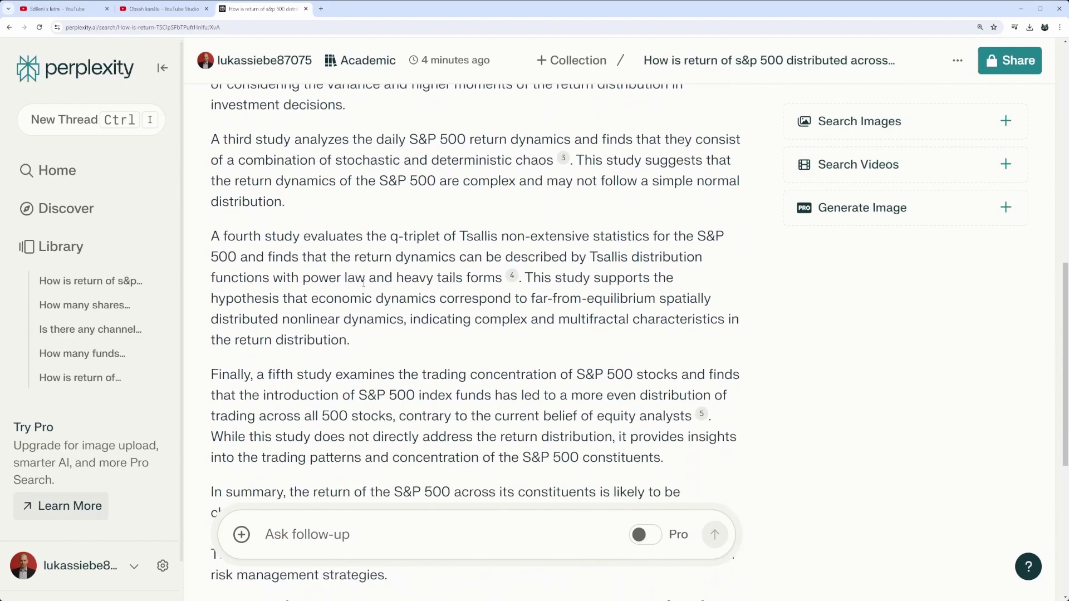
scroll(364, 284, down, 3)
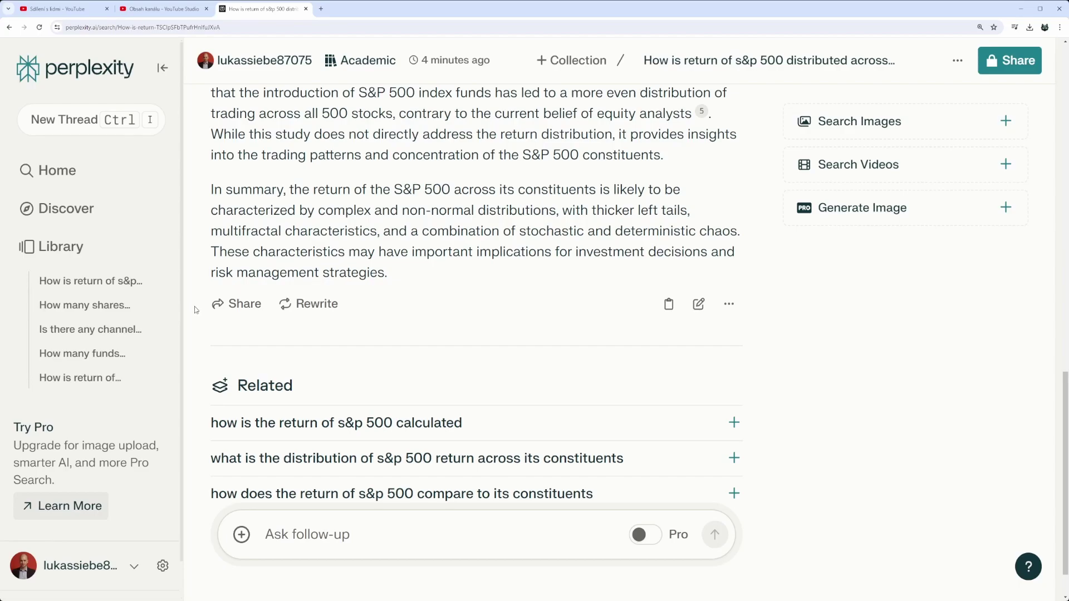
Read the thread on how many funds underperform the S&P 500 index, highlighting the word about underperformance in the question and answer.
click(69, 354)
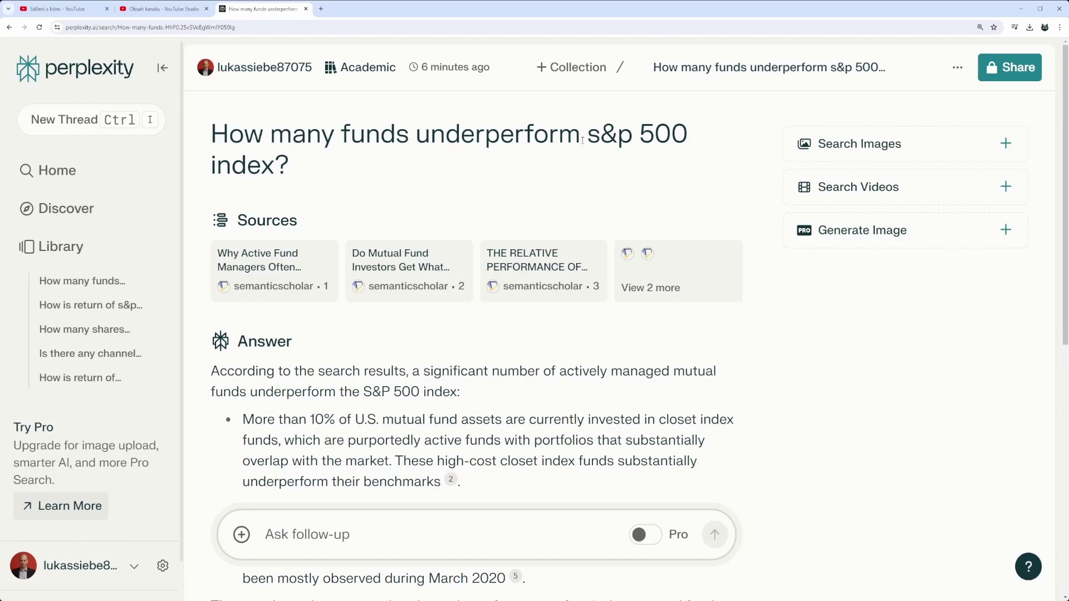
drag(582, 141, 446, 140)
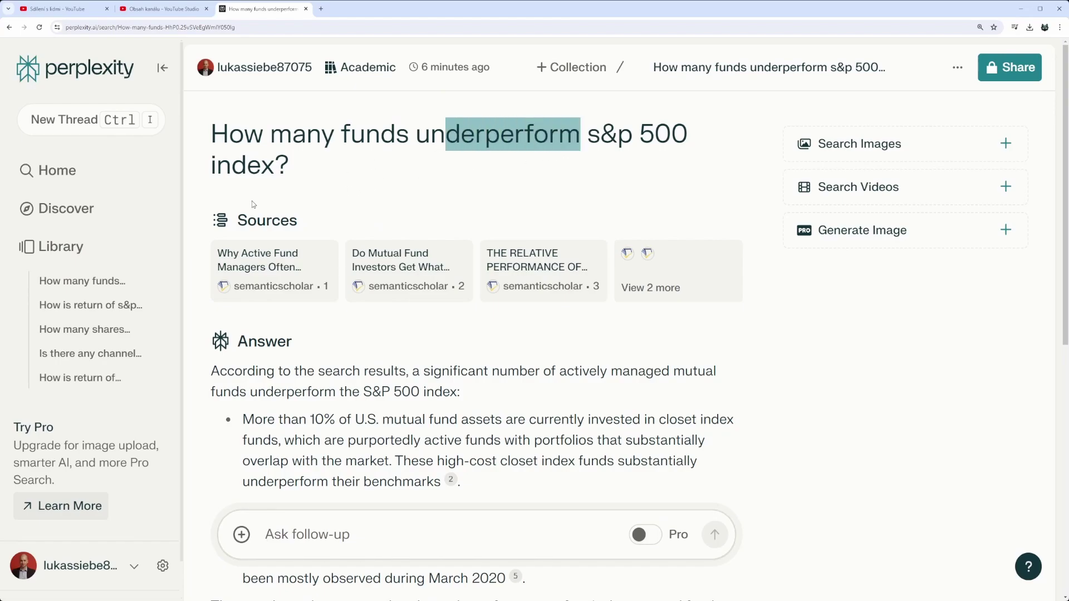
scroll(252, 205, down, 2)
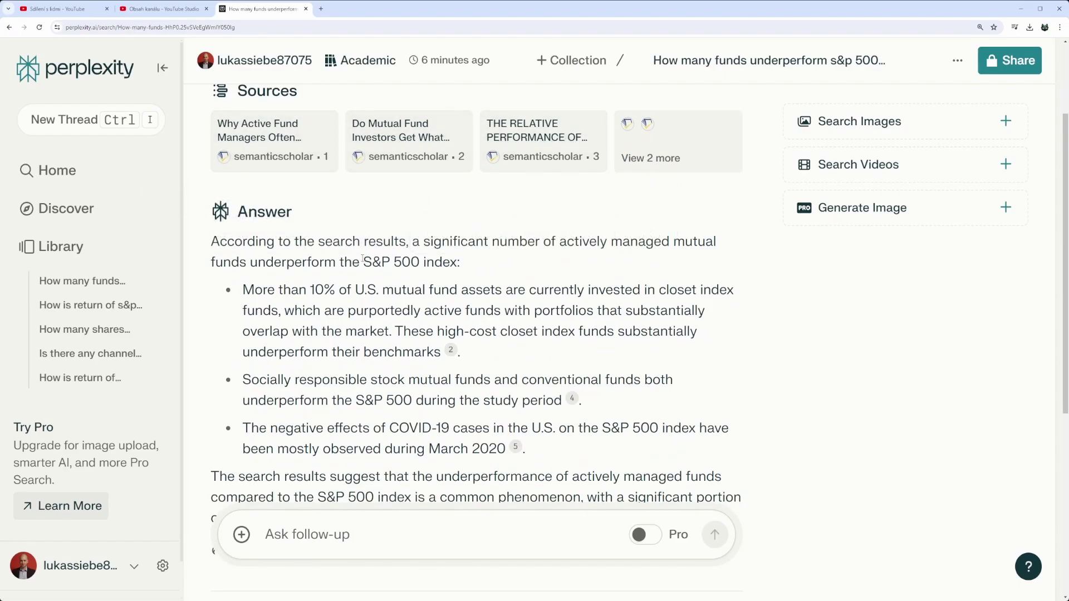
scroll(363, 259, down, 2)
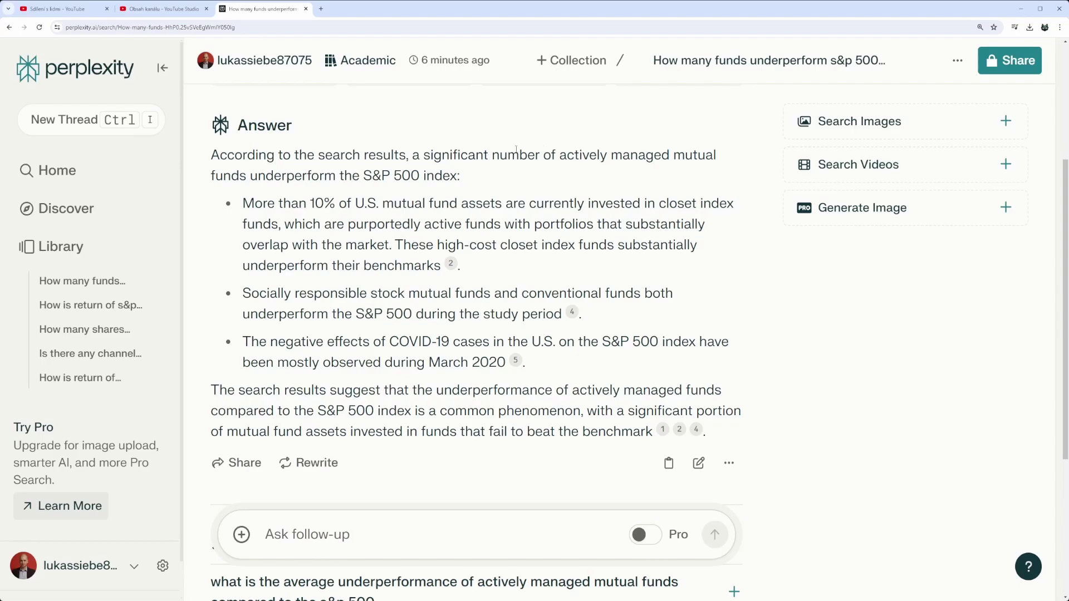
drag(258, 177, 335, 176)
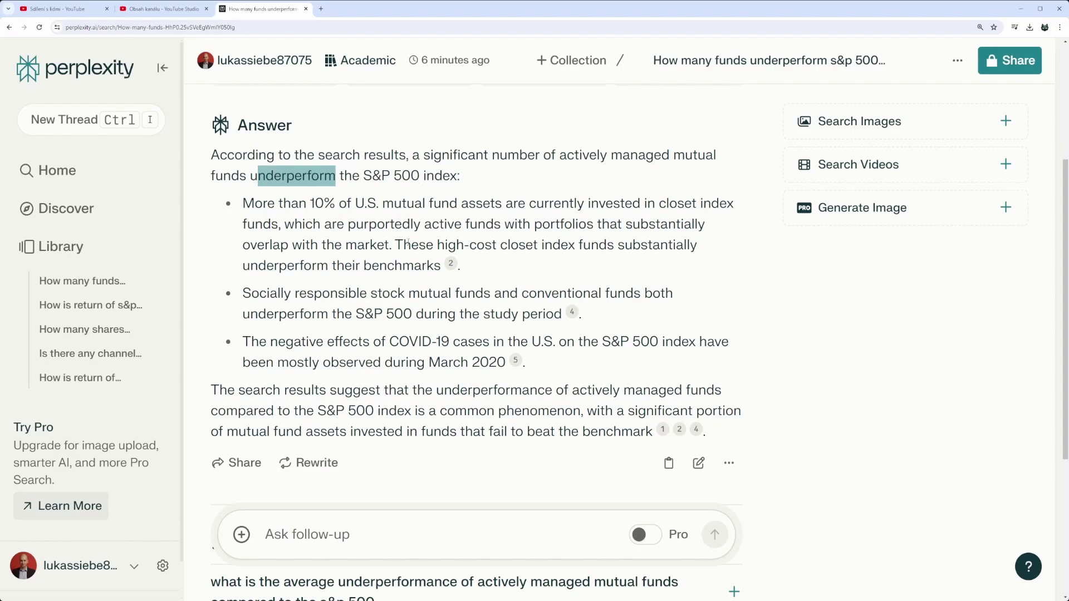
scroll(415, 183, down, 3)
scroll(380, 214, up, 6)
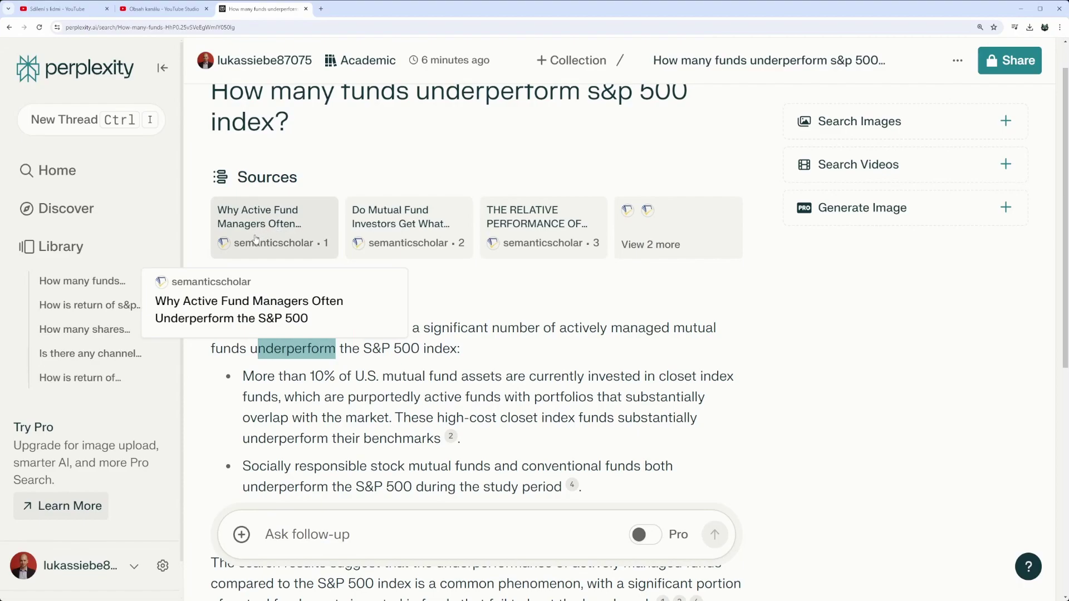
Open the thread's first source, "Why Active Fund Managers Often Underperform the S&P 500", in a separate tab and enlarge the page for reading.
middle_click(255, 238)
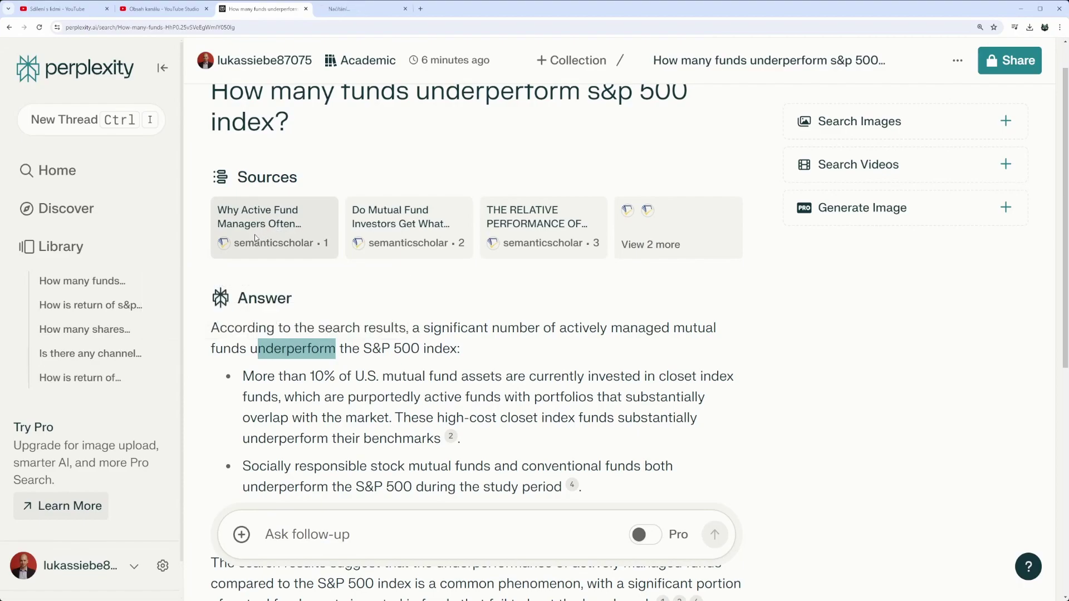
click(332, 11)
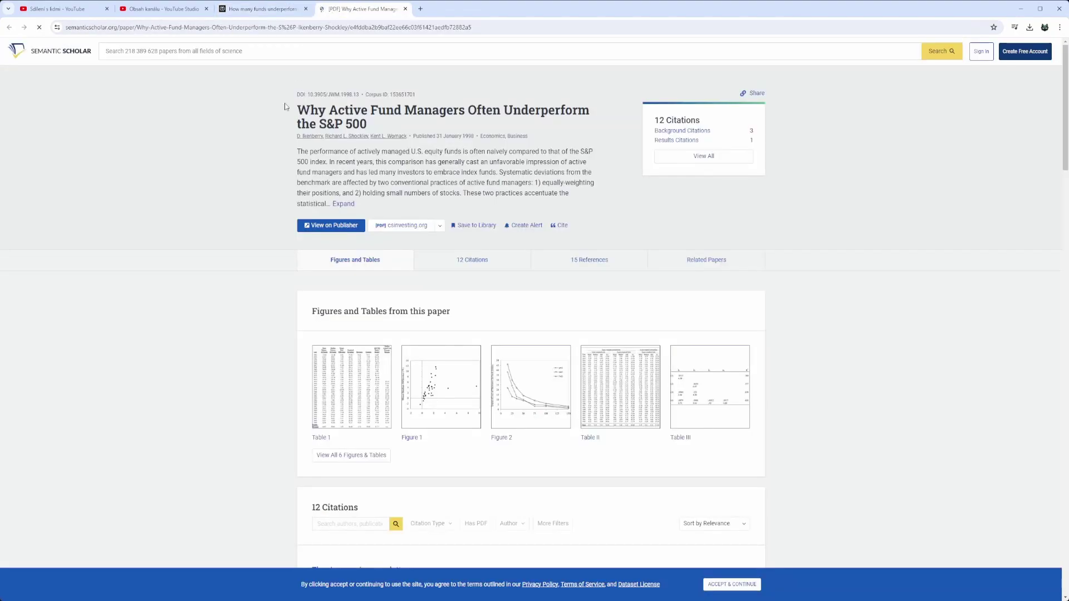
key(ctrl+plus)
key(ctrl+plus)
key(ctrl+plus)
key(ctrl+plus)
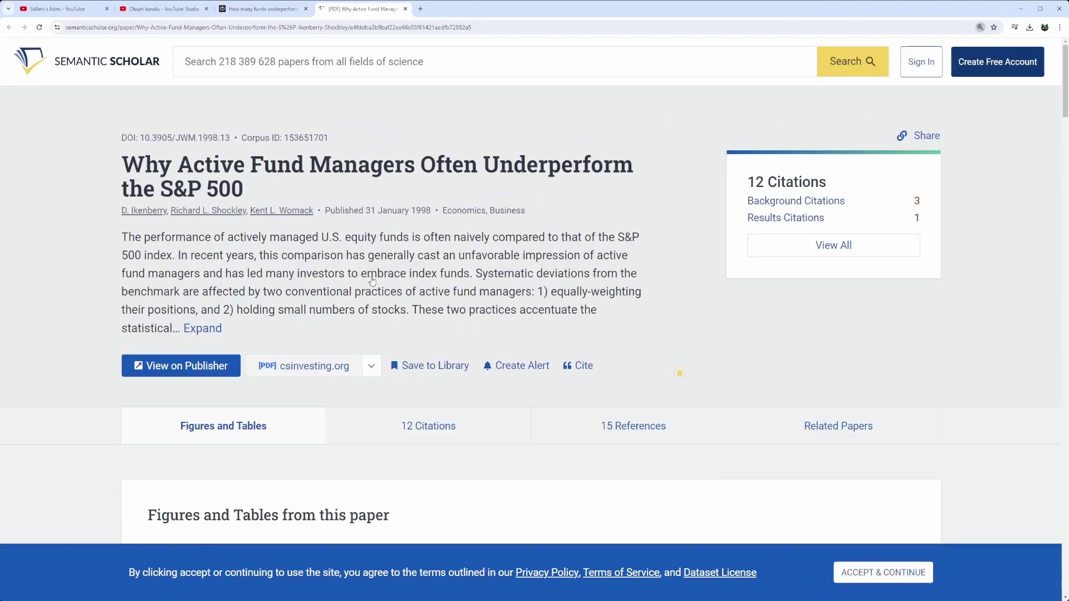
key(ctrl+plus)
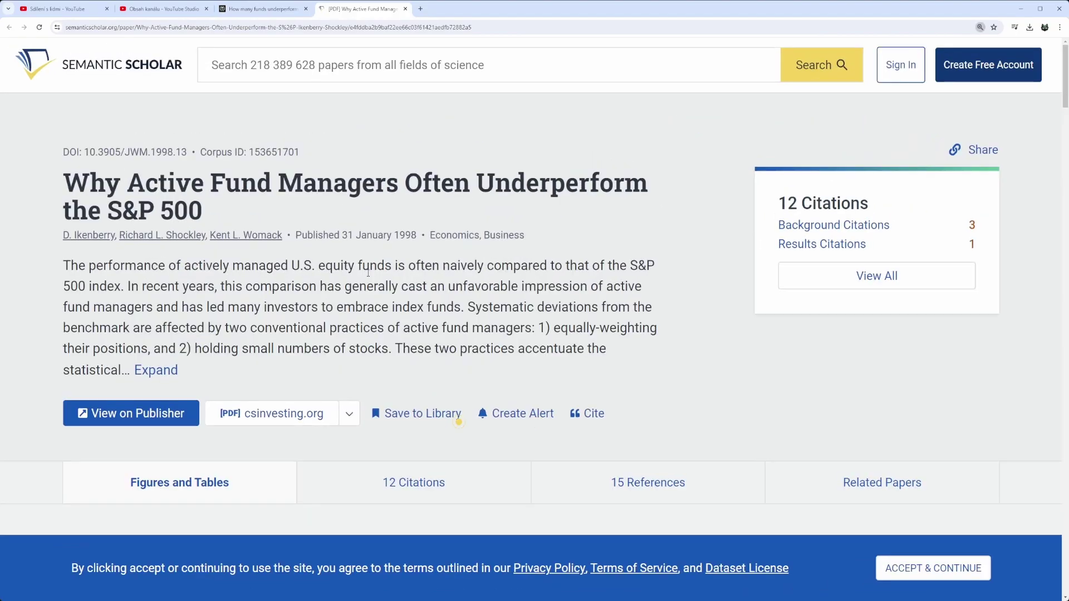
Examine the figures and tables of the Semantic Scholar paper and close it to return to the Perplexity thread.
scroll(366, 262, down, 3)
scroll(365, 261, down, 2)
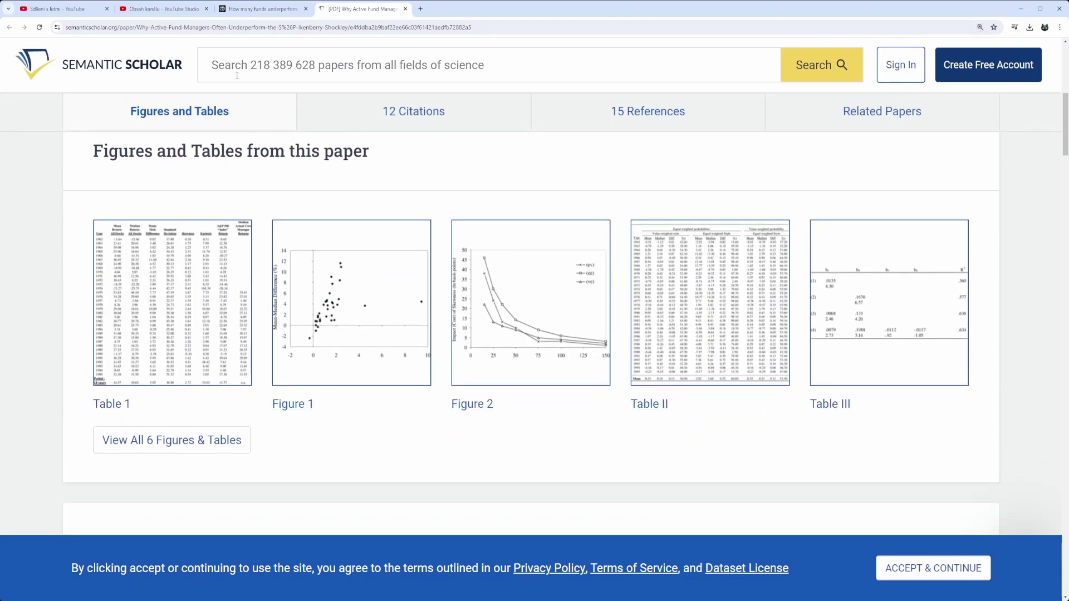
click(403, 9)
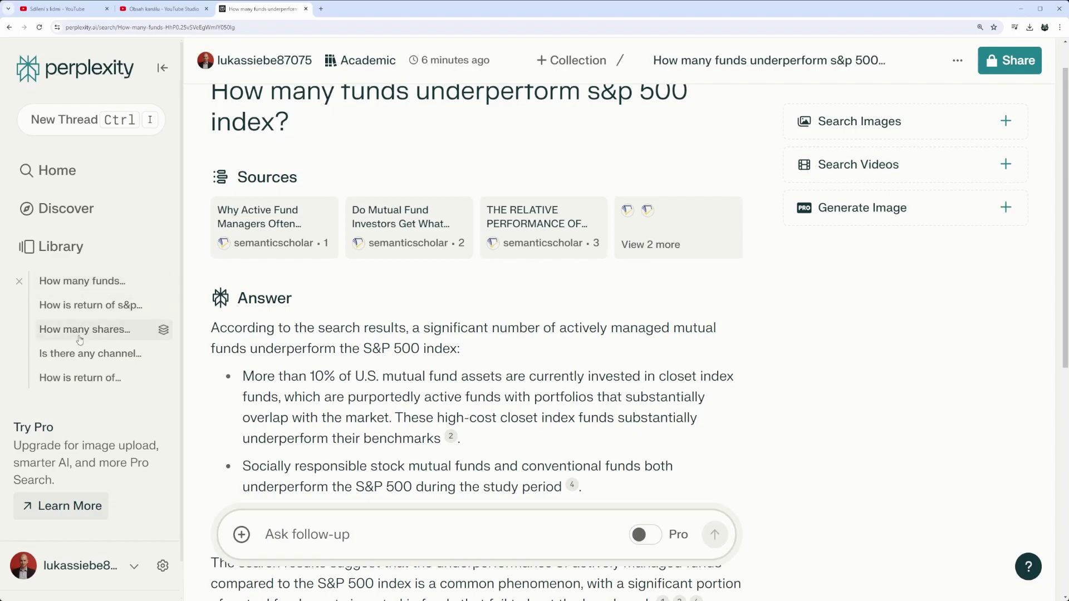
Return to the home page and prepare to enter a new question with the Academic focus.
click(65, 173)
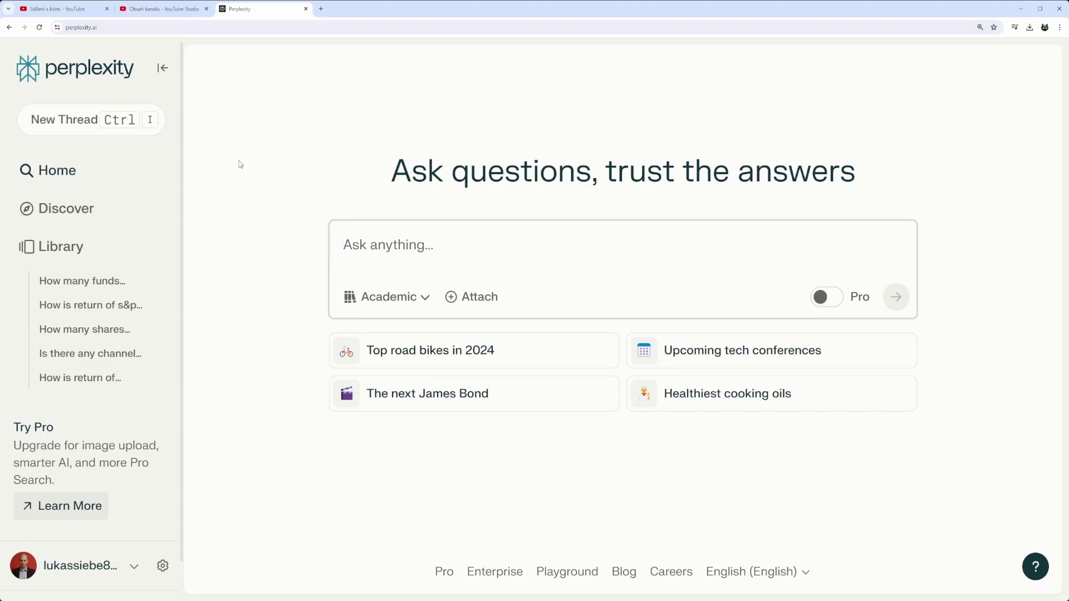
click(340, 245)
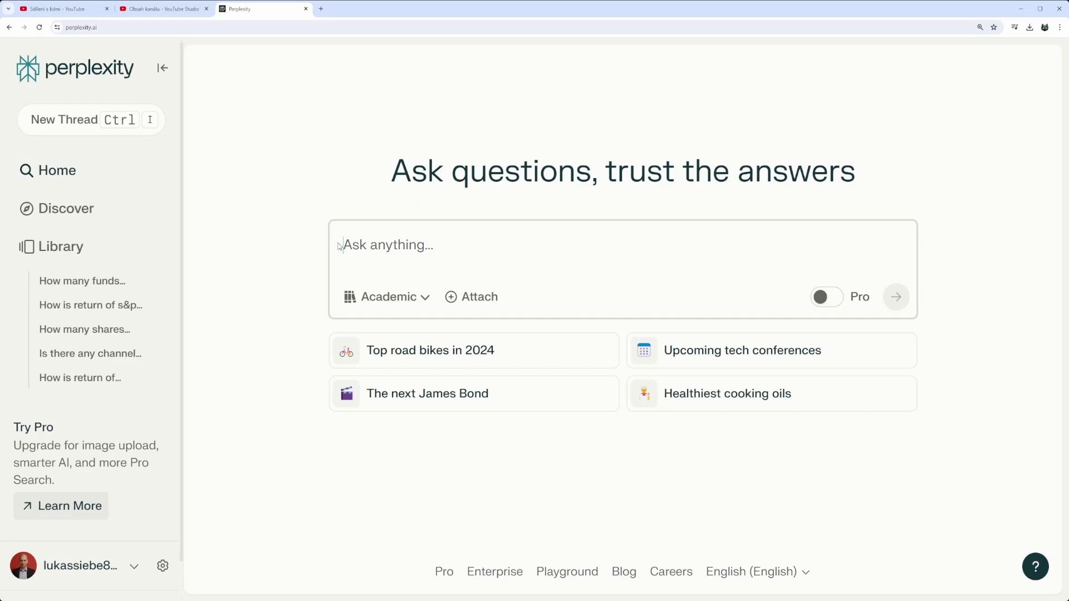